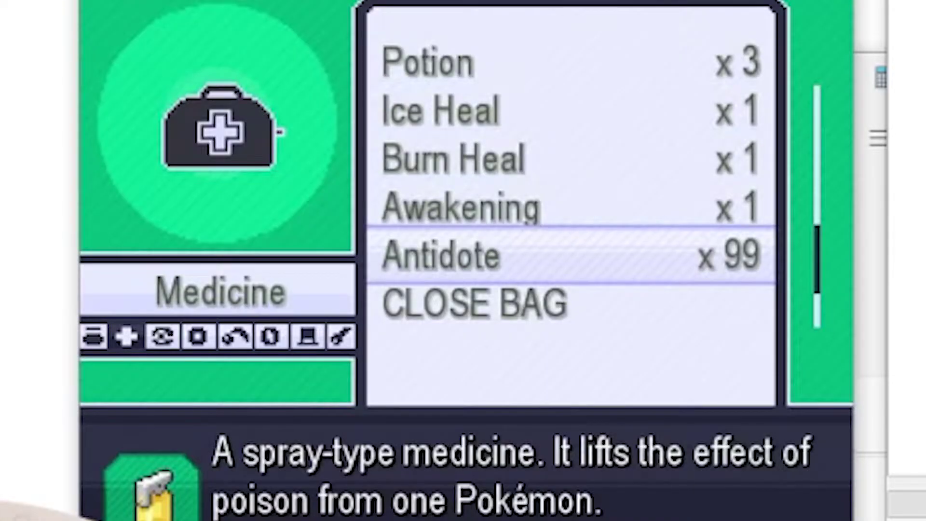
key("Right")
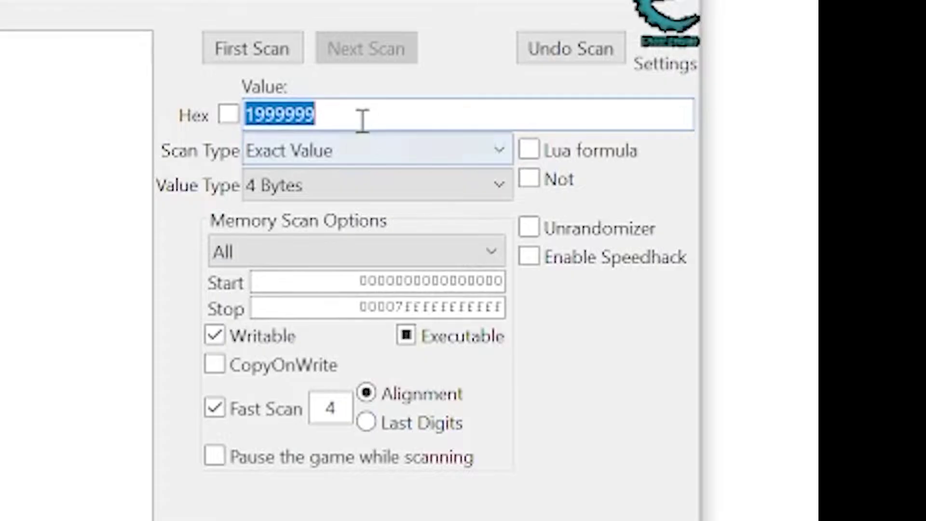
Step: Run a first scan of the game's memory for the exact 4-byte value 10001
left_click(813, 71)
left_click_drag(348, 114, 120, 107)
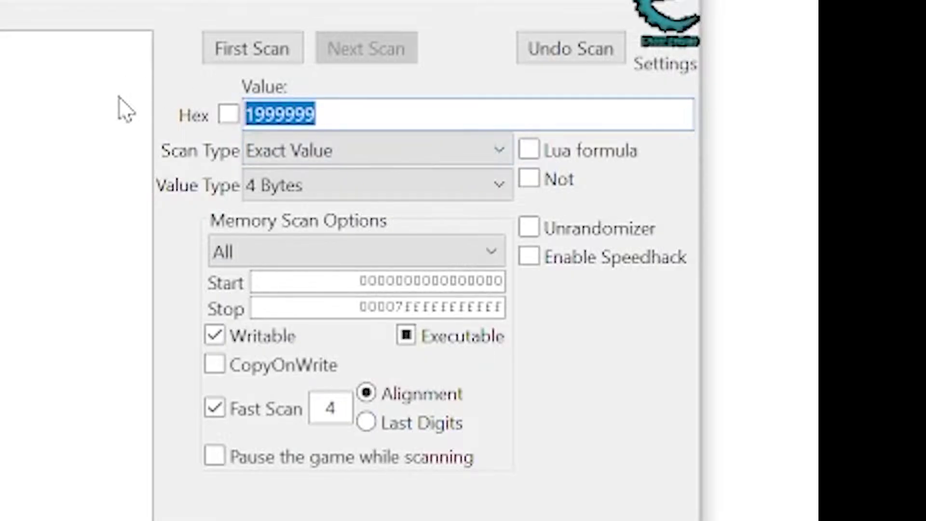
type("10001")
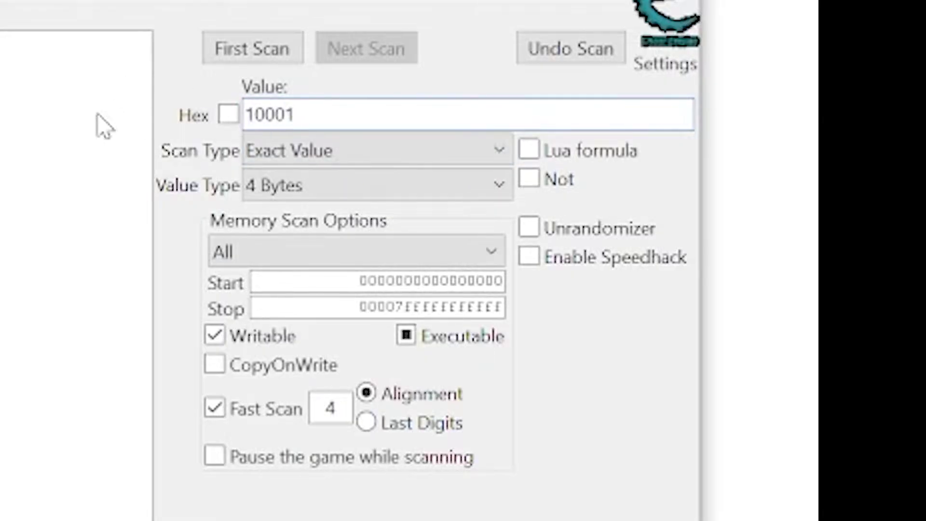
left_click(249, 48)
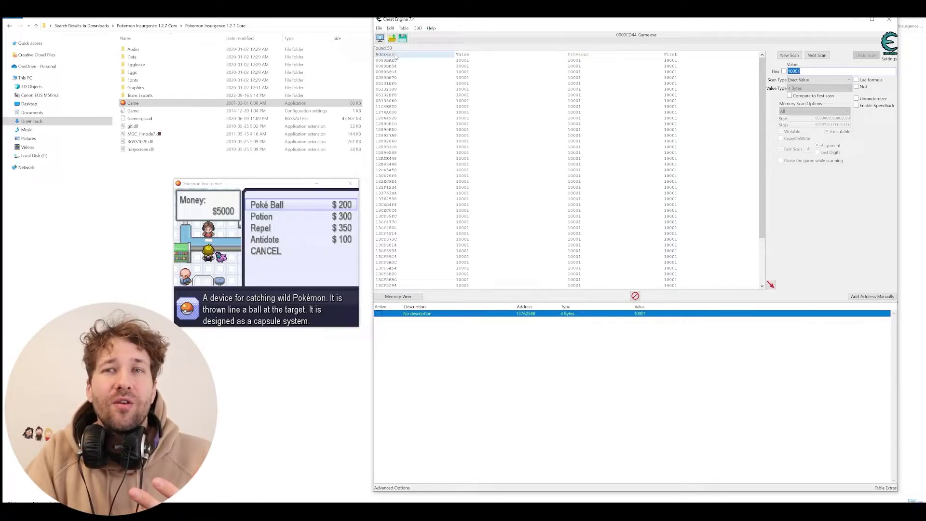
Step: In the Pokemon Insurgence shop, buy one Poké Ball for $200
left_click(266, 227)
key("Return")
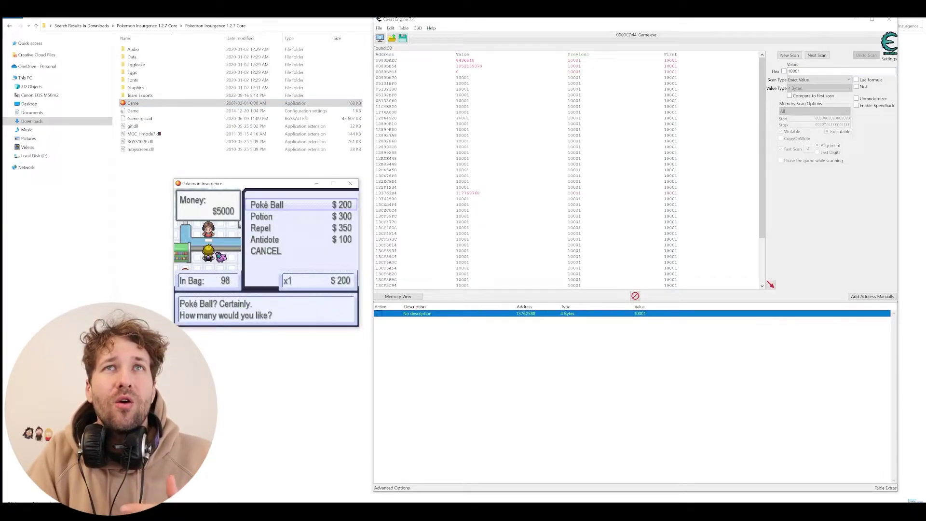
key("Return")
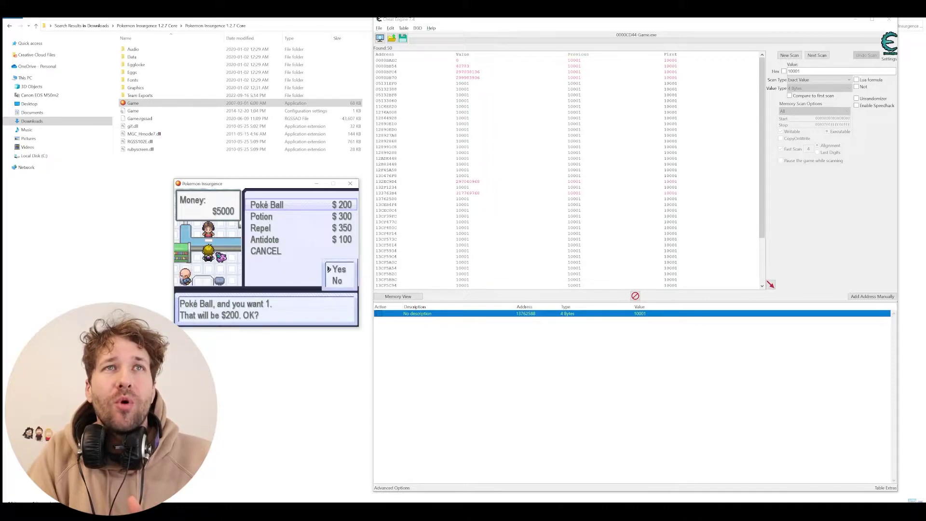
key("Return")
key("Return")
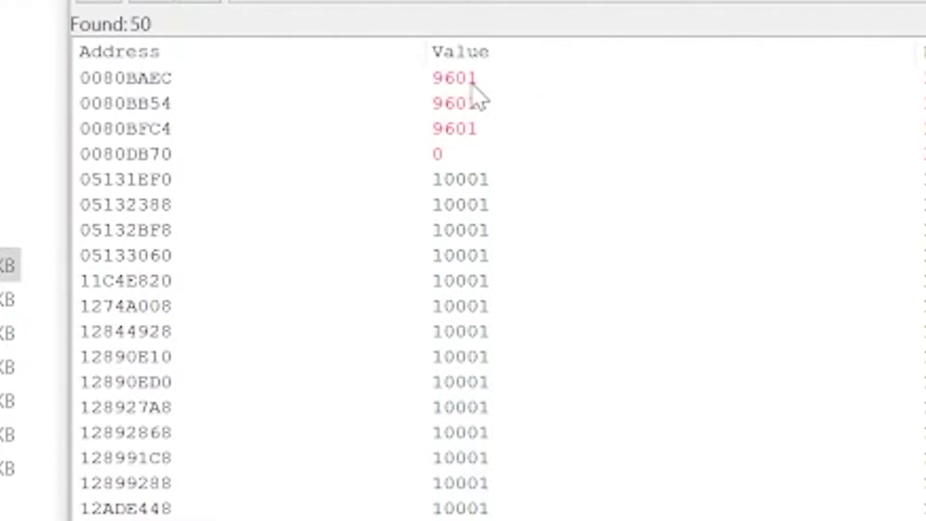
Step: Check the changed results in Cheat Engine, then narrow them with a next scan for a decreased value
left_click(467, 66)
left_click(469, 72)
left_click(488, 199)
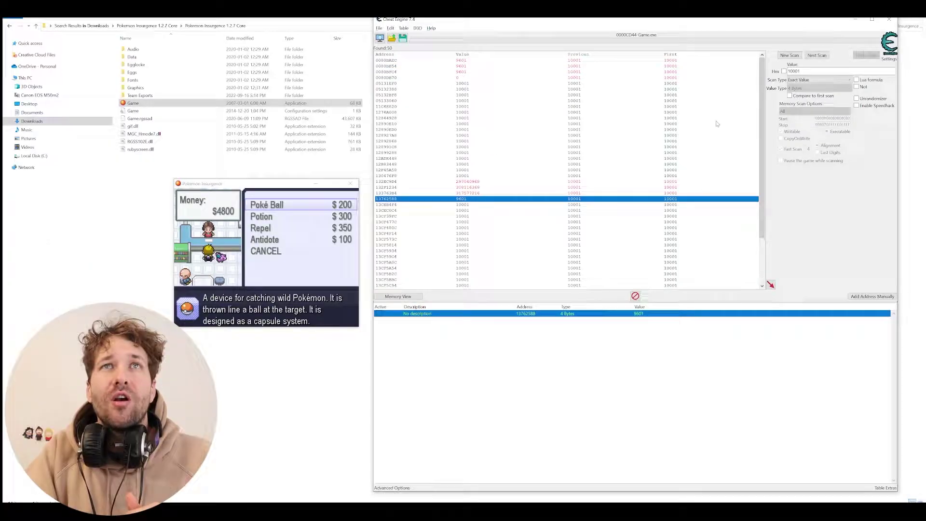
left_click(819, 80)
left_click(440, 286)
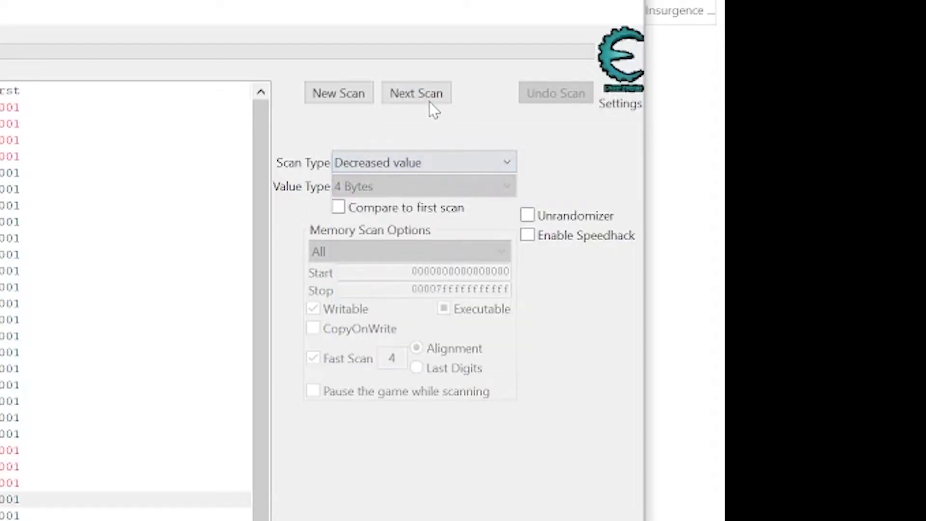
left_click(425, 97)
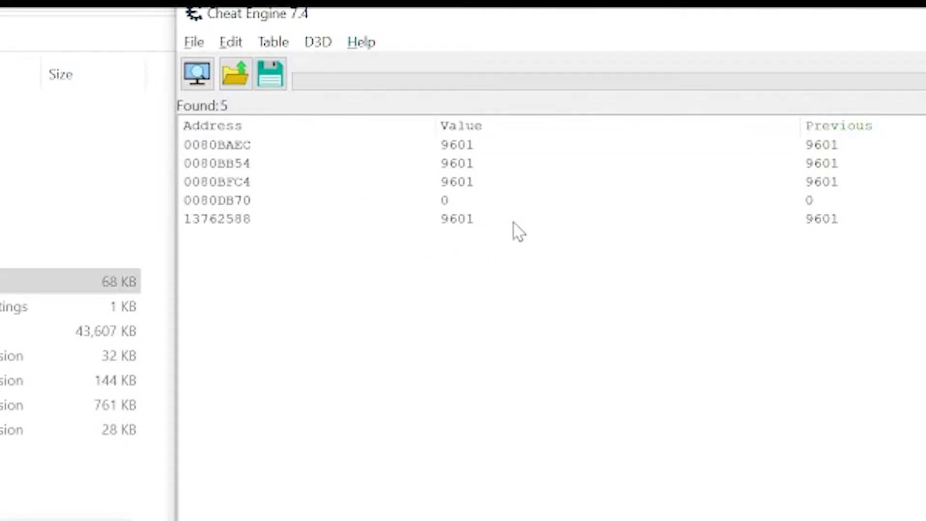
Step: Add the found money address 13762588 to the address list
double_click(466, 222)
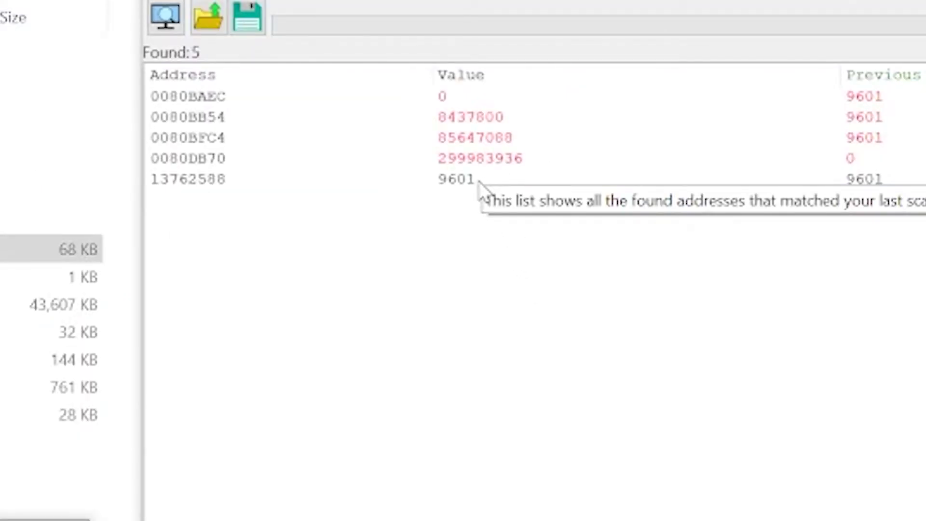
double_click(479, 181)
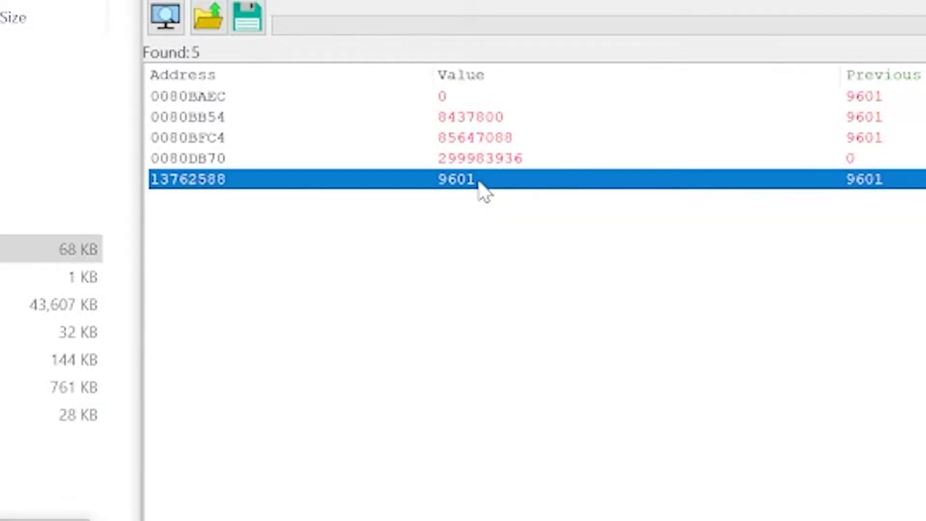
left_click(771, 372)
left_click(765, 361)
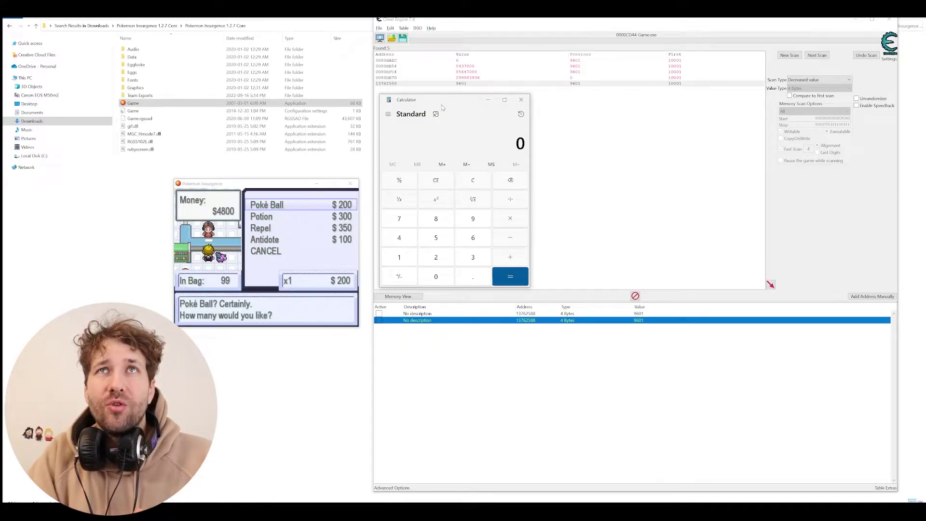
Step: In Calculator, double the amount 999999 and add 1 to get the encoded money value
type("9999999")
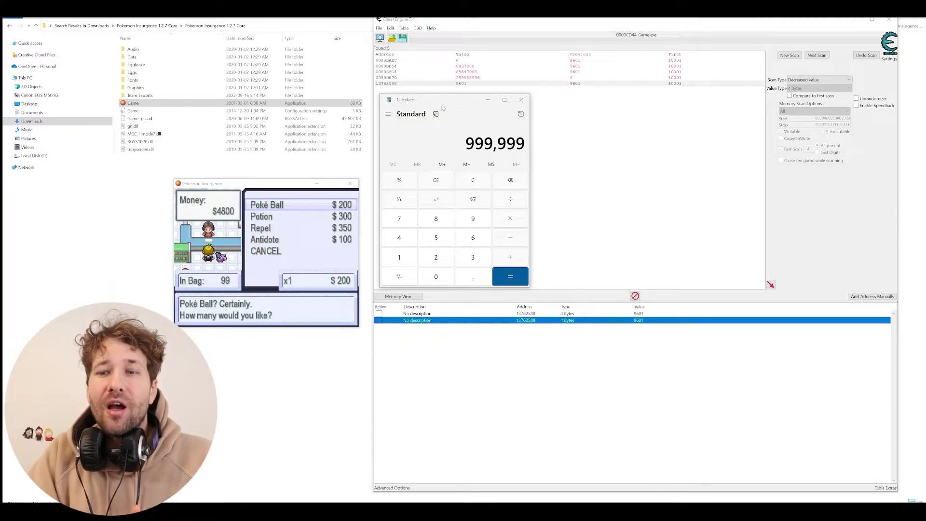
key("asterisk")
type("2")
key("Return")
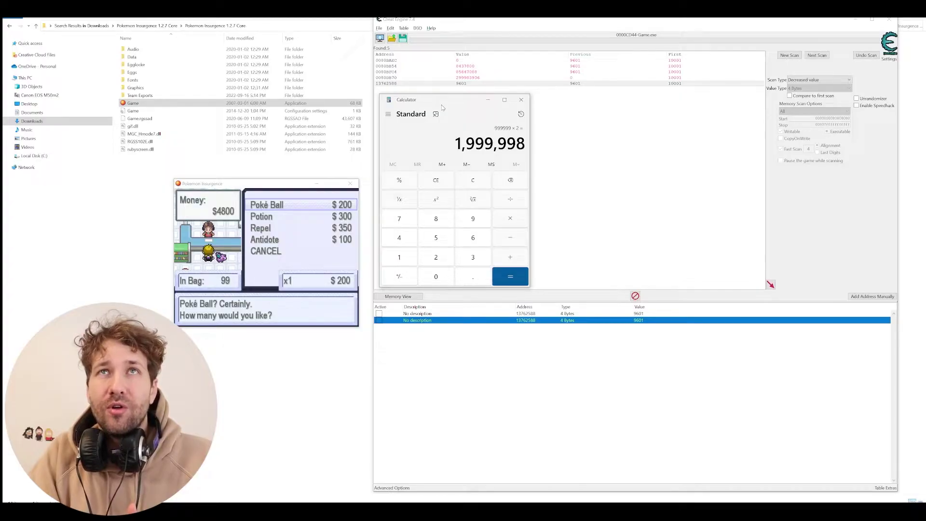
key("plus")
type("1")
key("Return")
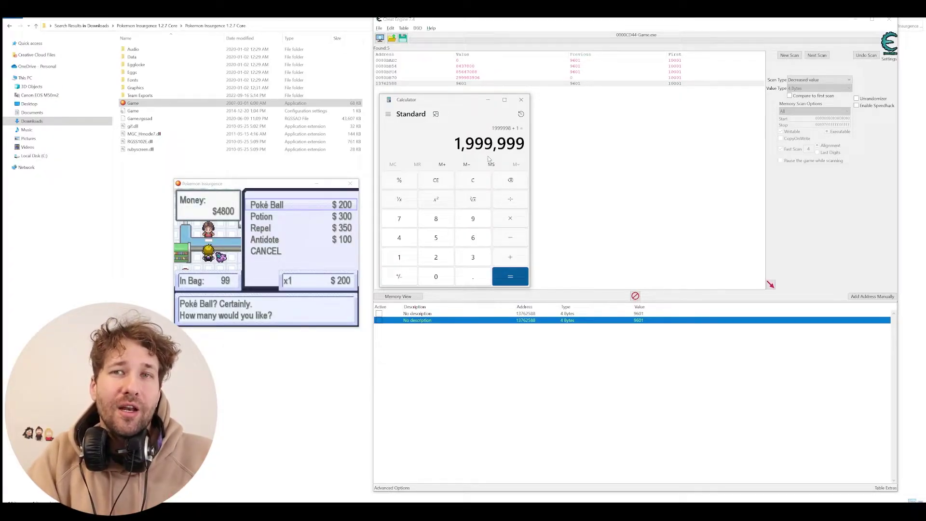
Step: Change the value of the newly added money address in Cheat Engine's address list to 1999999
double_click(642, 321)
type("19999")
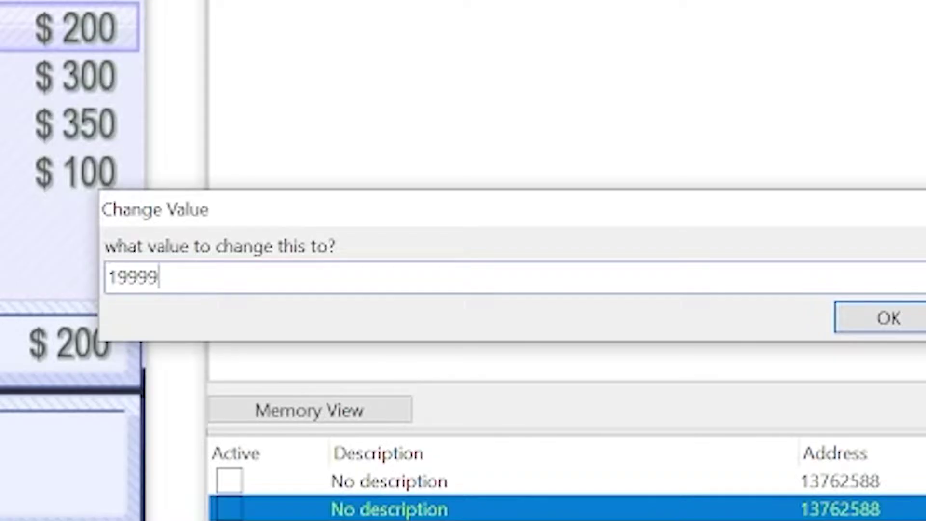
type("99")
key("Return")
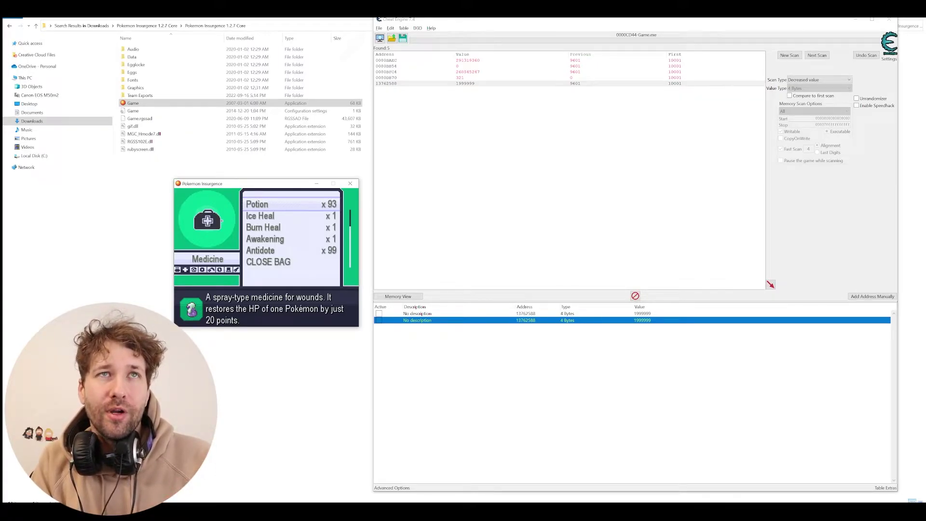
Step: Show the Poké Balls pocket in the game's bag and run a new first scan for the exact value 199
key("Right")
left_click(790, 55)
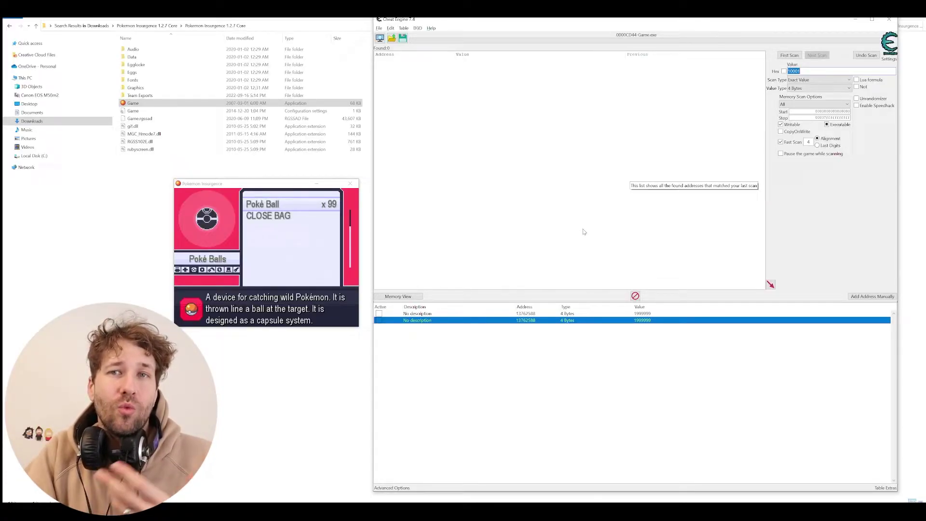
type("199")
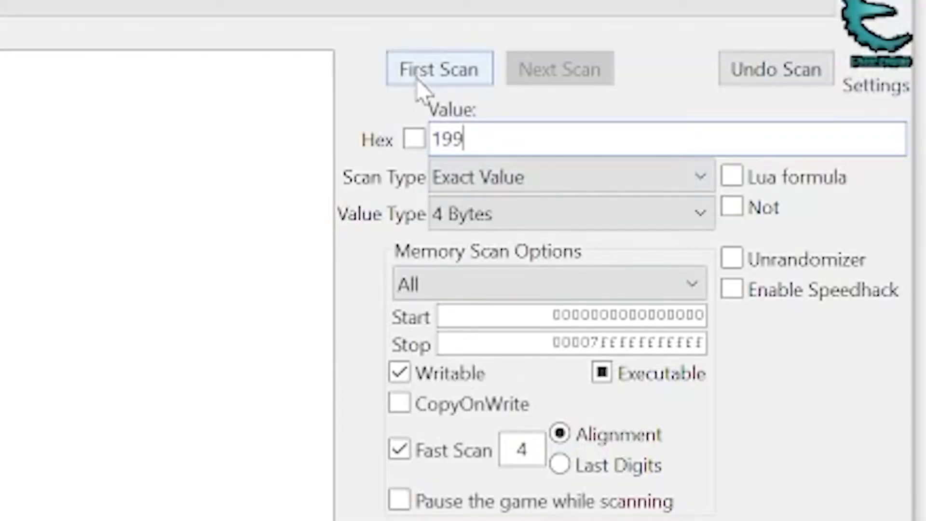
left_click(785, 56)
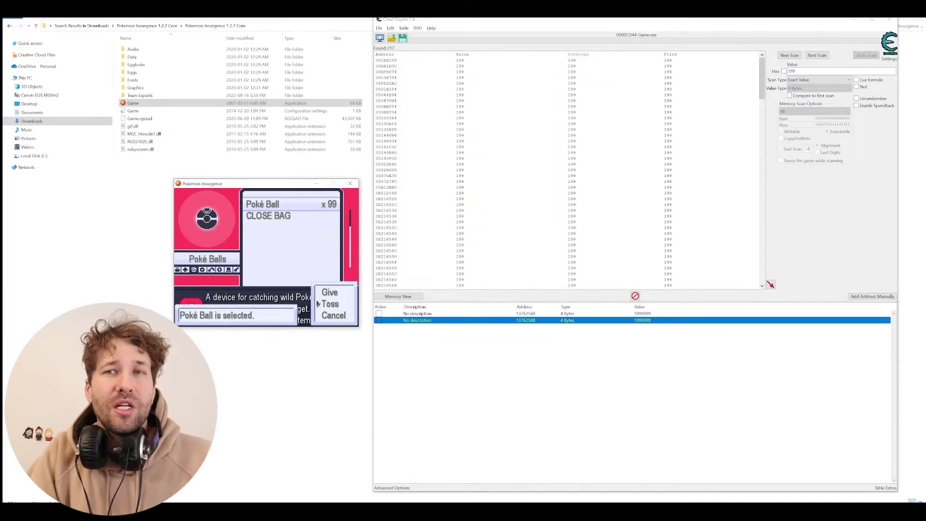
Step: Toss out one Poké Ball from the bag in the game
key("Return")
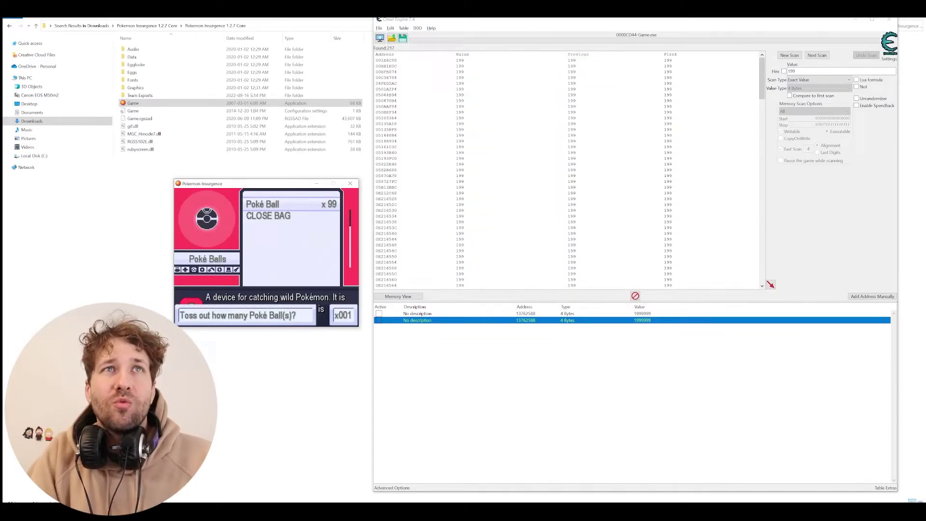
key("Return")
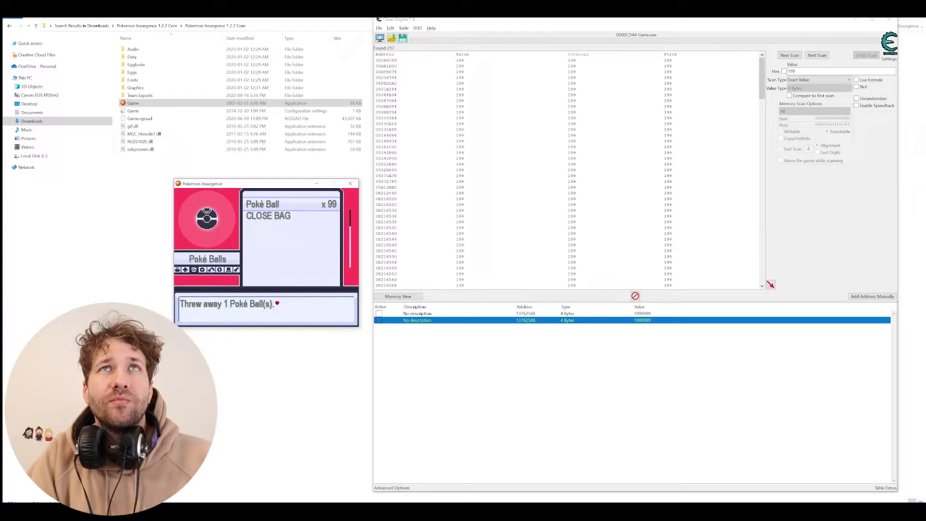
key("Return")
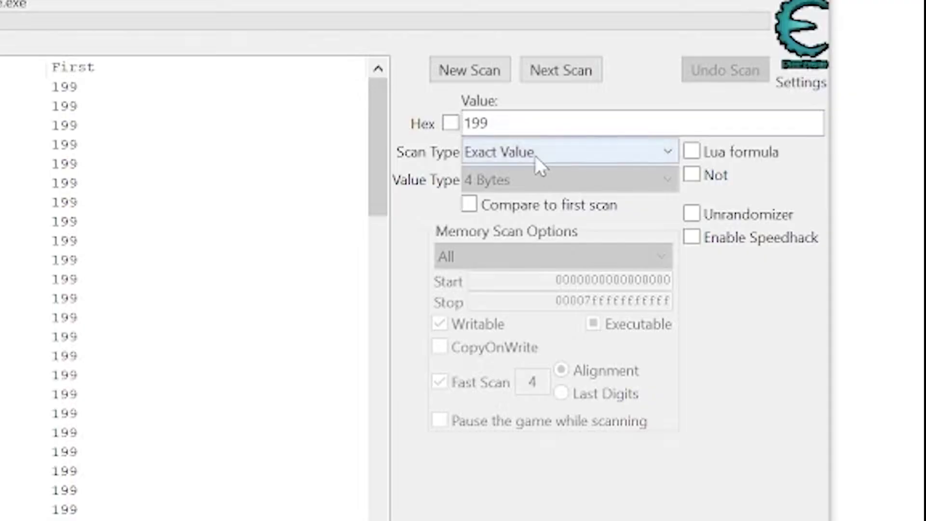
Step: Filter the scan results for the Poké Ball count with a next scan for a decreased value
left_click(810, 81)
left_click(822, 123)
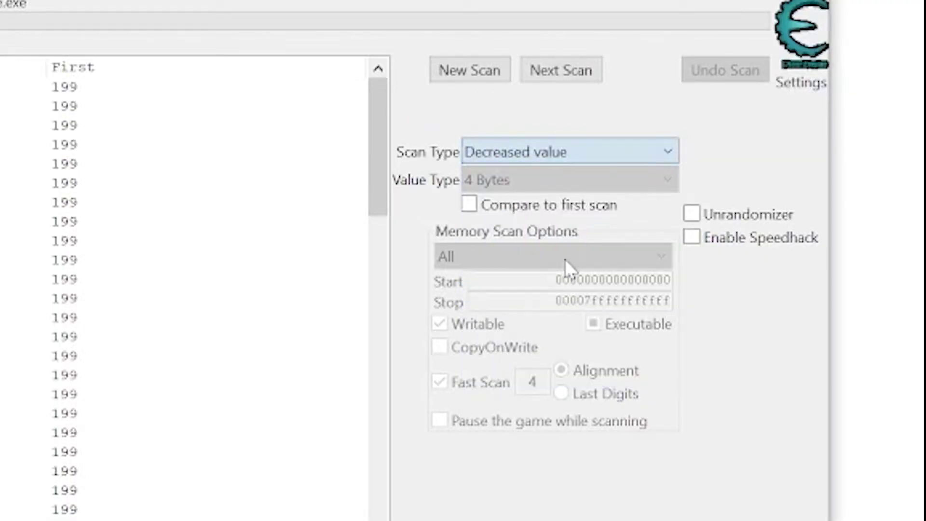
left_click(566, 72)
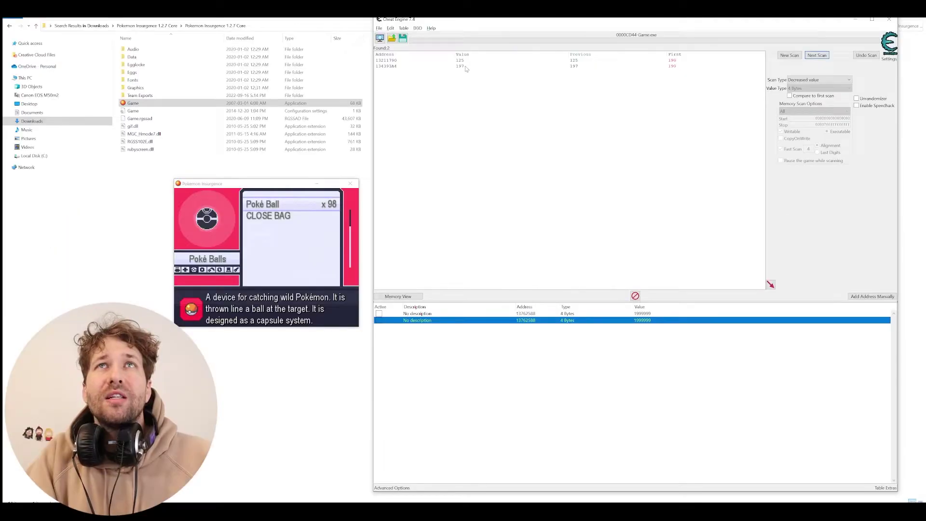
Step: Add the result holding 197 to the address list and change its value to 209
left_click(466, 67)
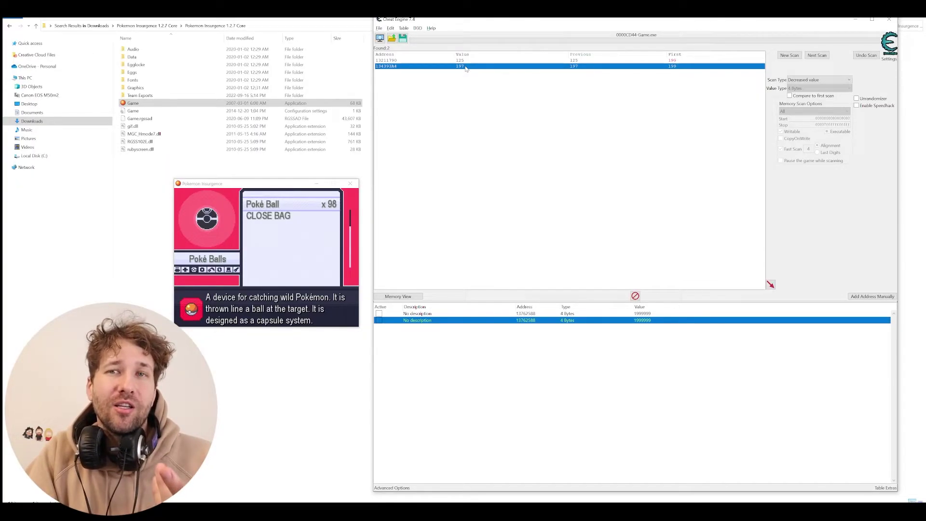
double_click(466, 66)
double_click(640, 327)
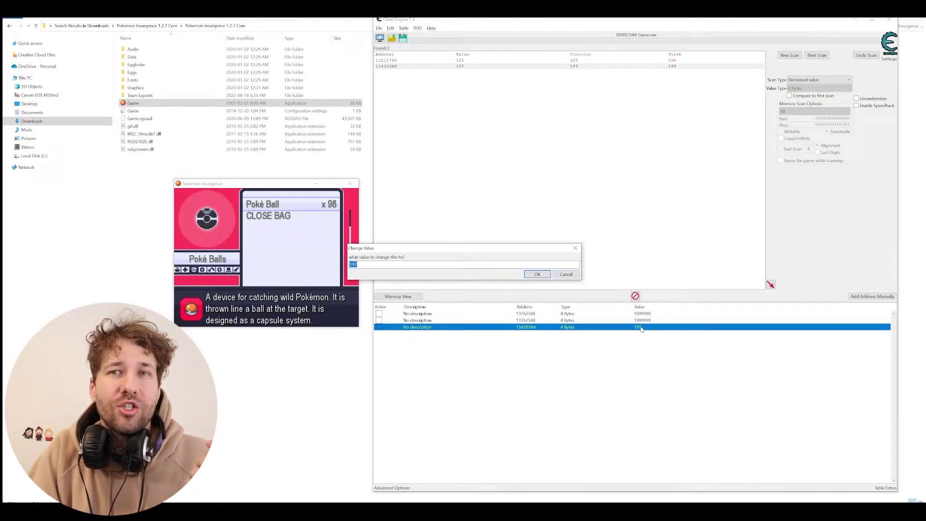
type("209")
key("Return")
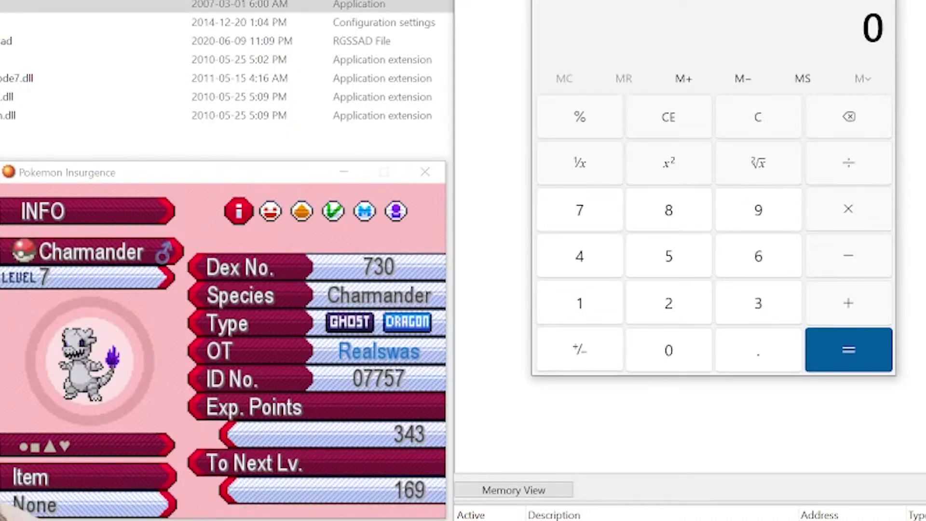
Step: Calculate 343 × 2 + 1 for Charmander's experience points and run a new scan for the exact value 687
type("343")
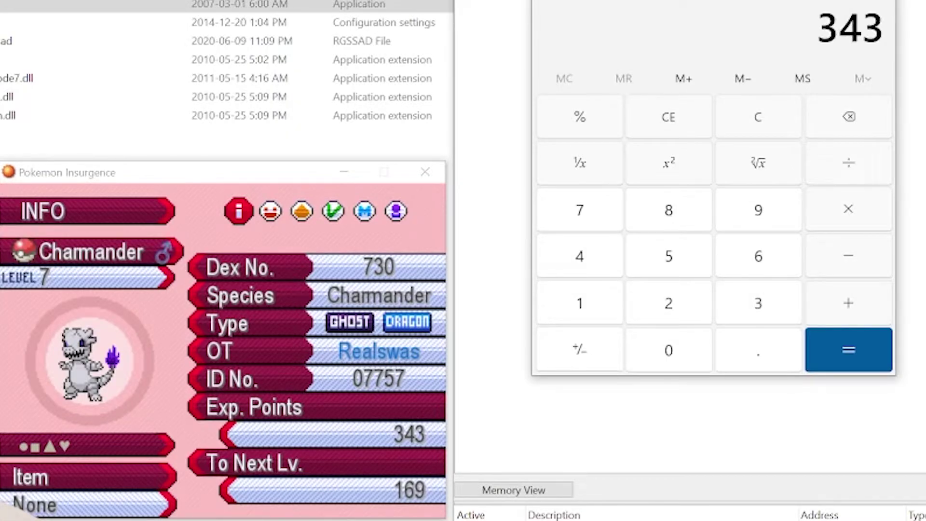
type("*2+")
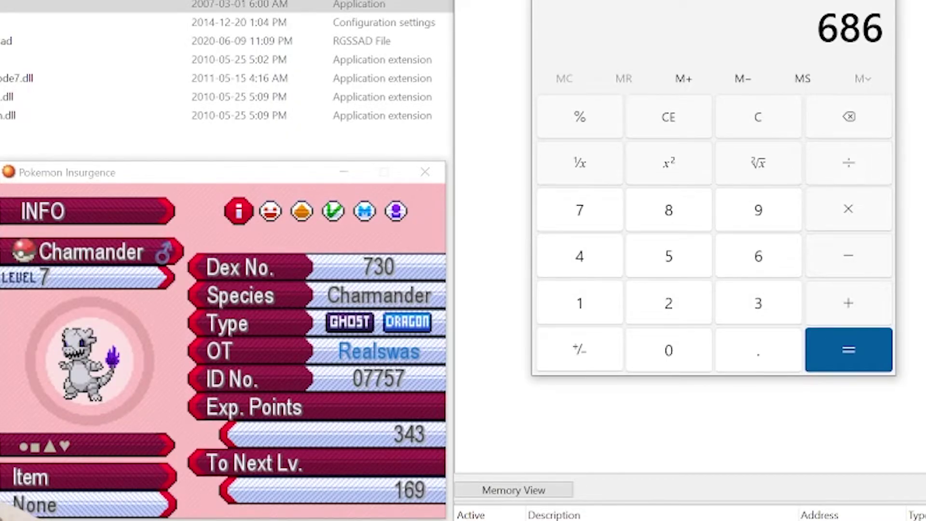
type("1=")
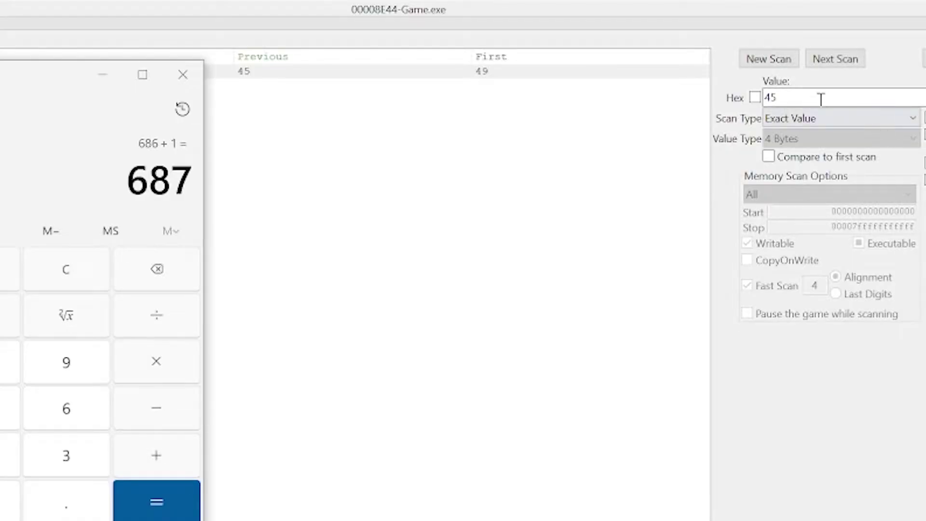
left_click(781, 99)
left_click_drag(781, 99, 695, 101)
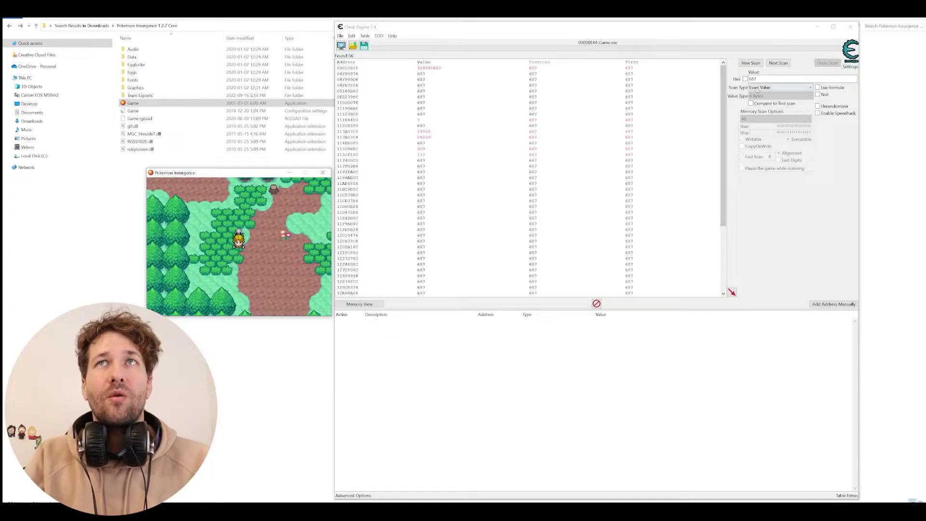
Step: Narrow the experience results with a next scan for an increased value and select the address holding 715
left_click(780, 87)
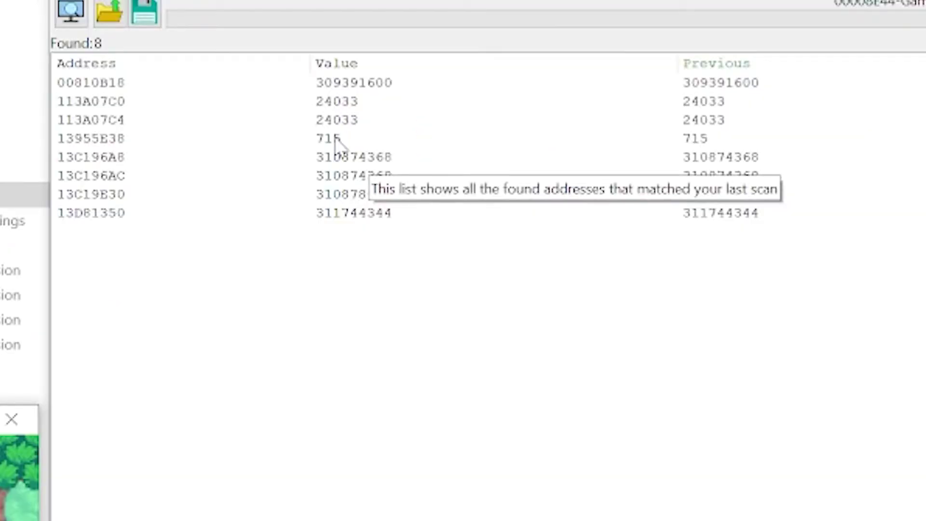
left_click(425, 86)
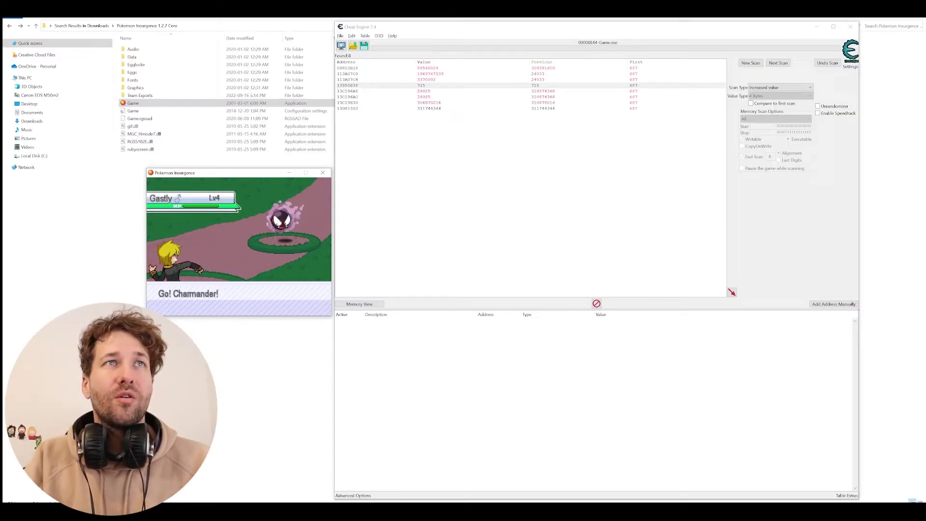
Step: Continue the Gastly battle and set Charmander's experience address value to 200001, followed by 600001
key("Return")
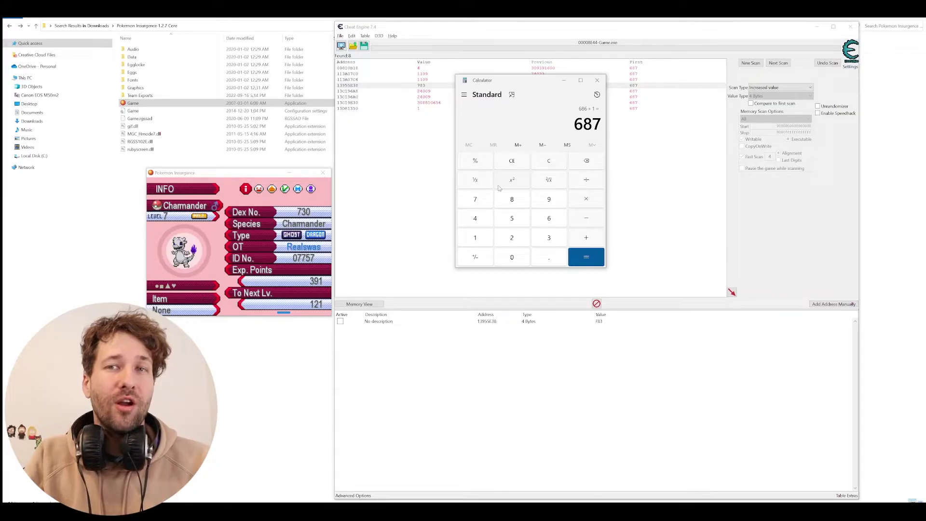
double_click(603, 323)
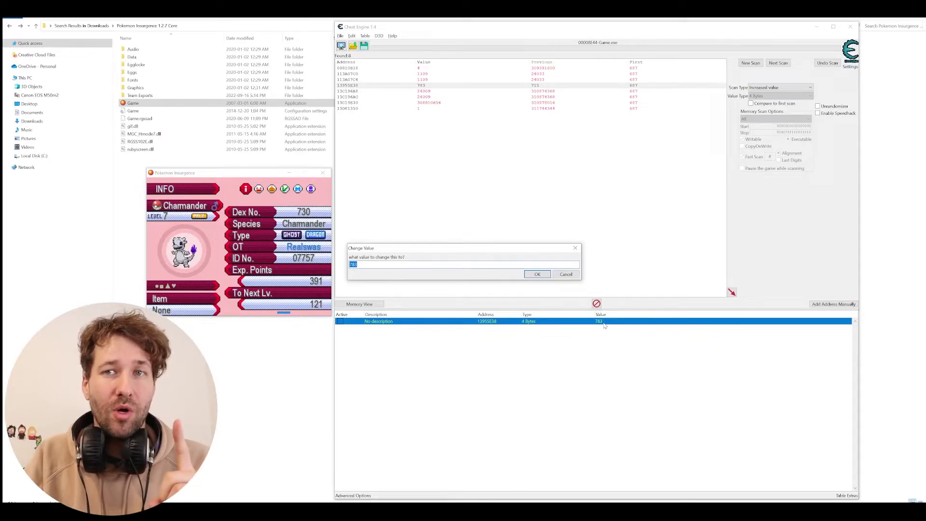
type("200001")
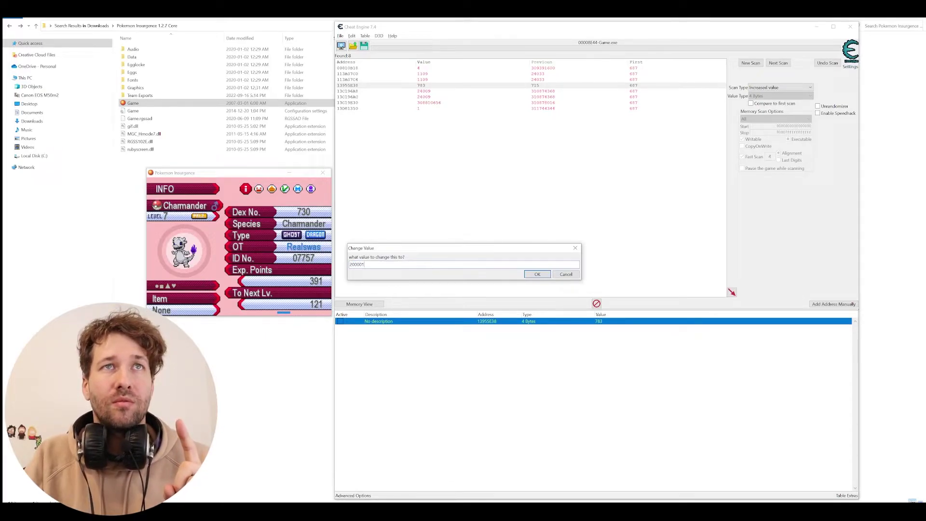
key("Return")
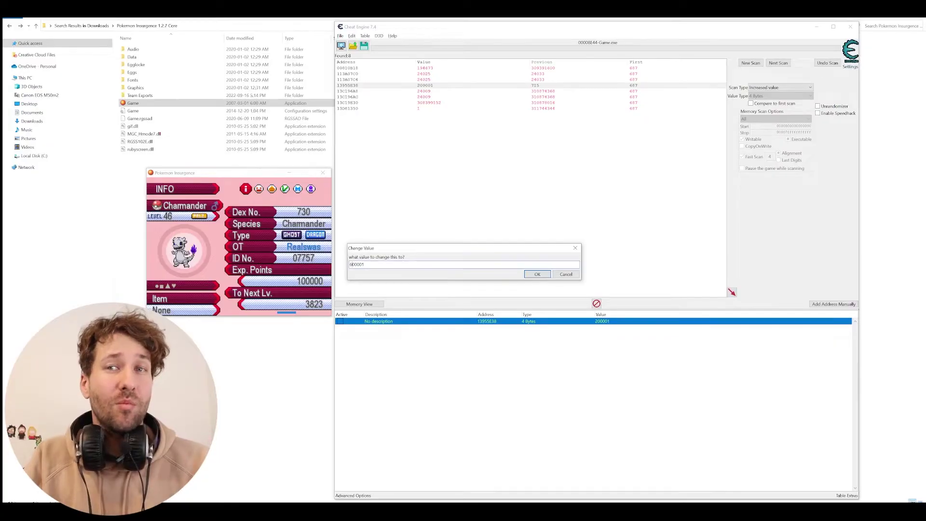
key("Return")
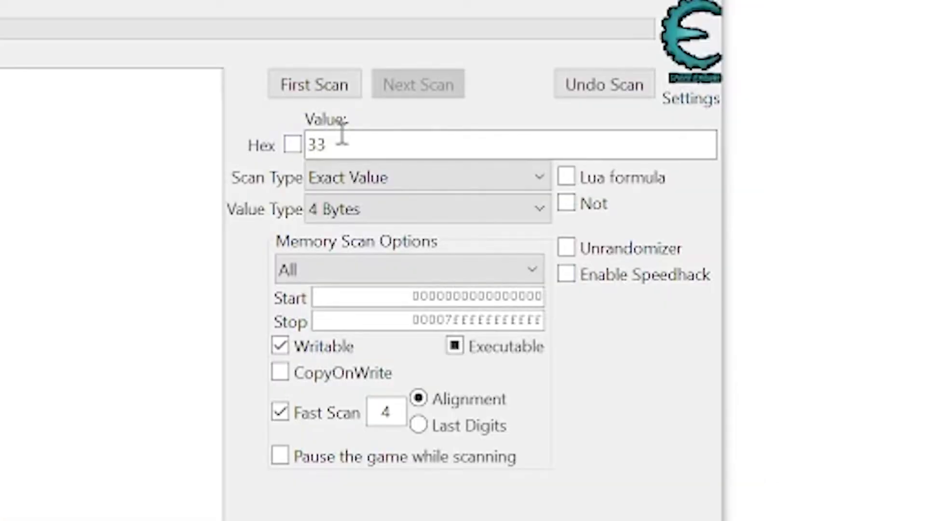
Step: Run a first scan for the exact value 37 for Nidoran's encoded HP
left_click_drag(342, 135, 200, 145)
type("37")
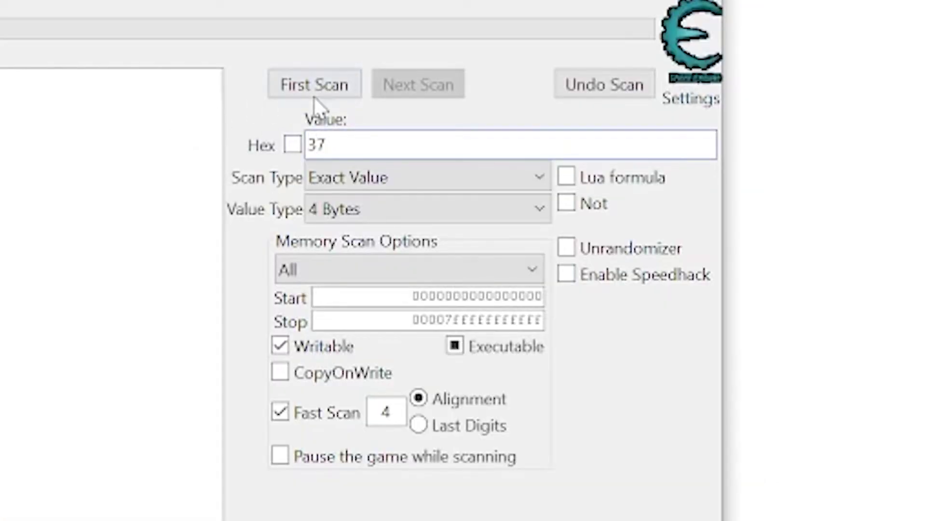
left_click(314, 94)
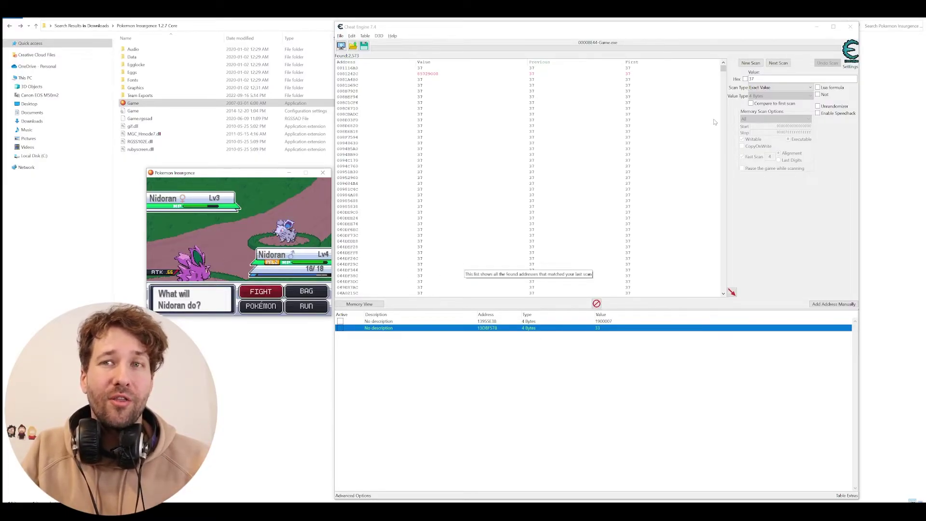
Step: Narrow the HP results with a next scan for the exact value 33 and select the address holding 33
double_click(752, 78)
type("33")
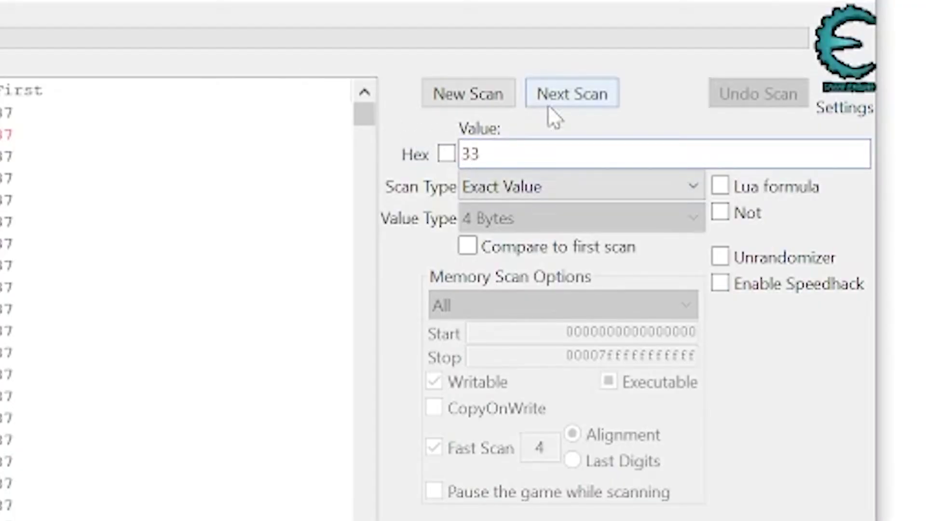
left_click(558, 94)
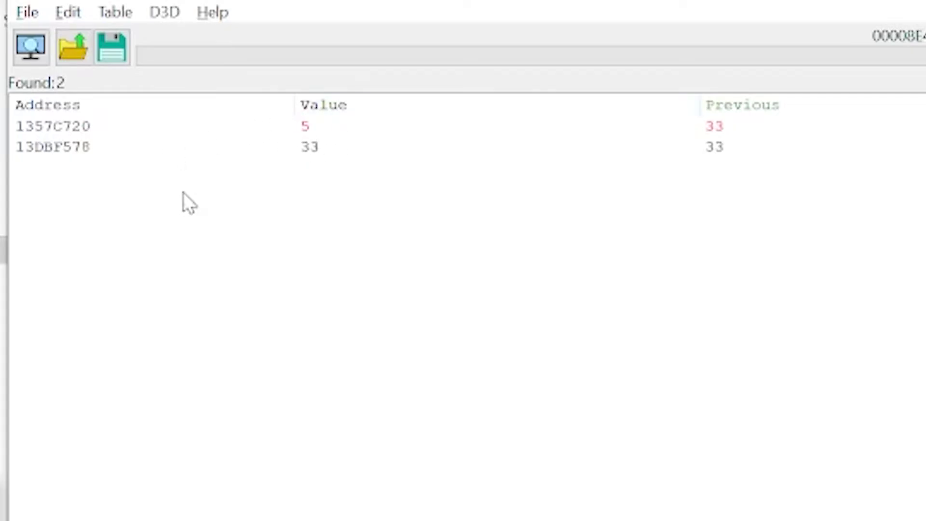
left_click(320, 148)
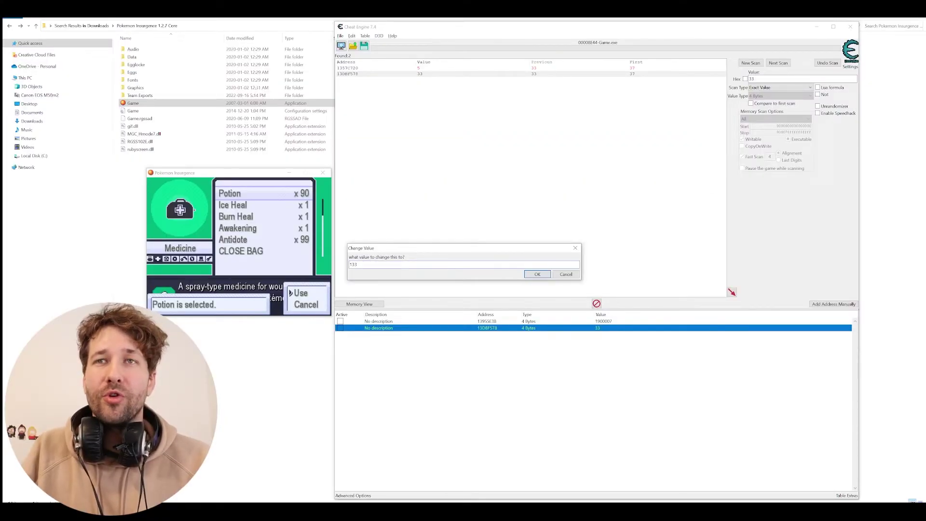
Step: Set Nidoran's HP address value to 133, leave the bag, run from the battle and open the game menu
key("Return")
key("Escape")
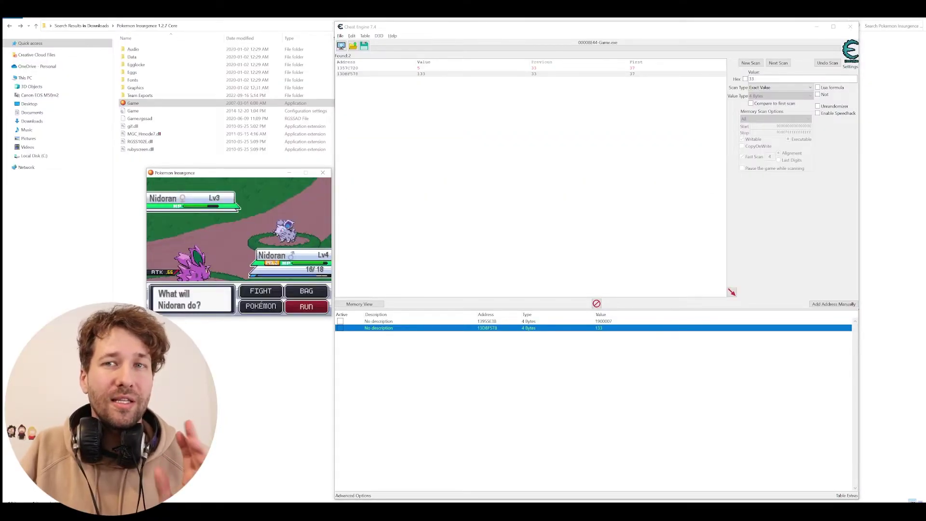
key("Return")
key("Escape")
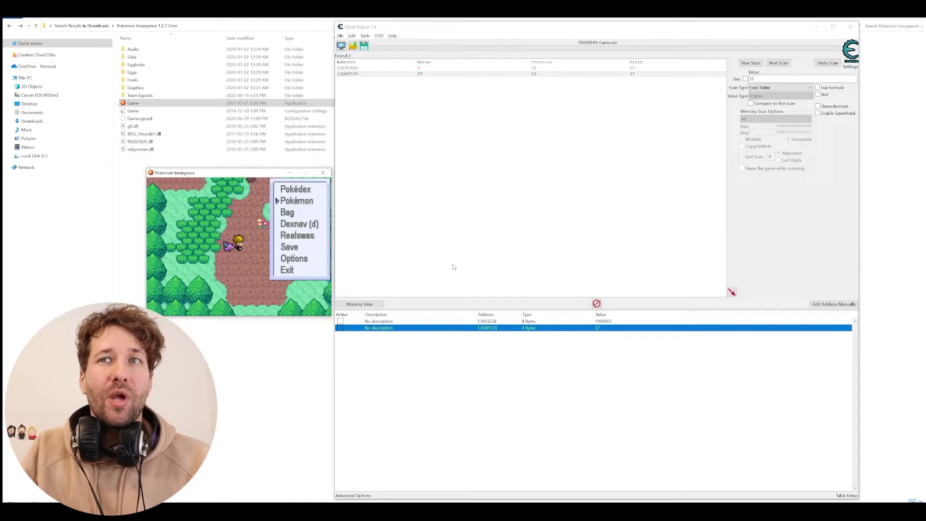
Step: Change Nidoran's HP address value to 237 and raise it further to 837
double_click(599, 329)
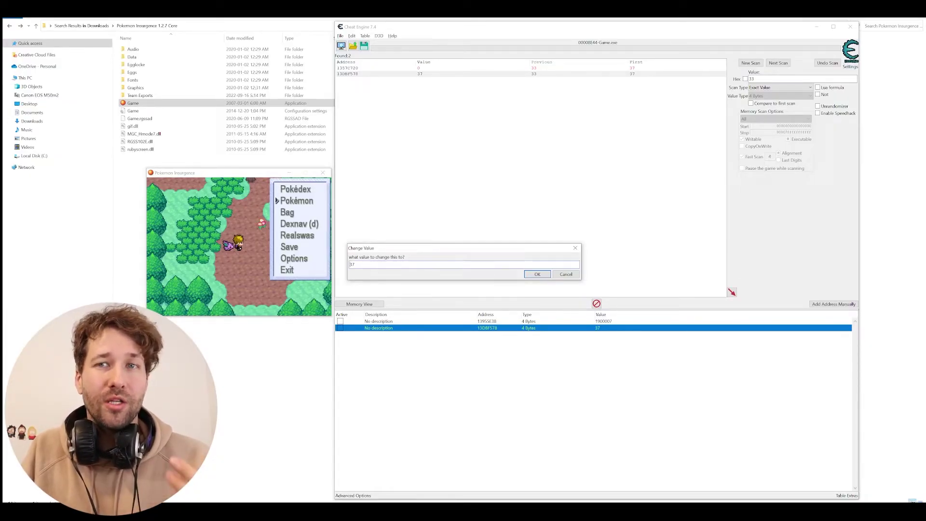
type("2")
key("Return")
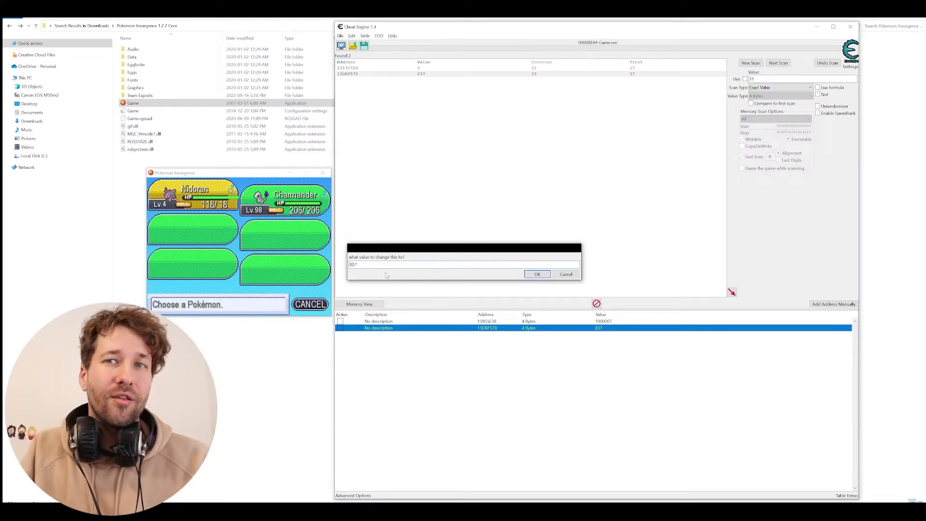
key("Return")
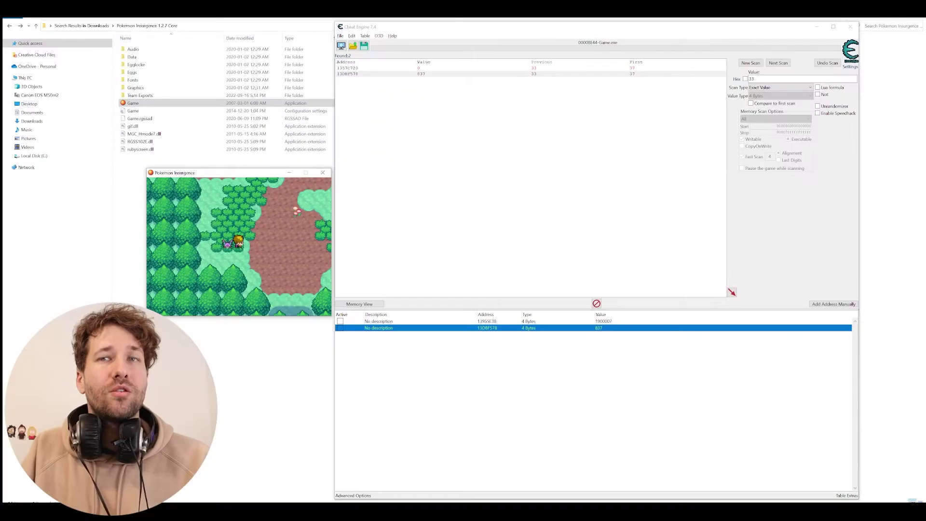
Step: Walk through the forest to a wild Gastly encounter and have Nidoran fight it
key("Up")
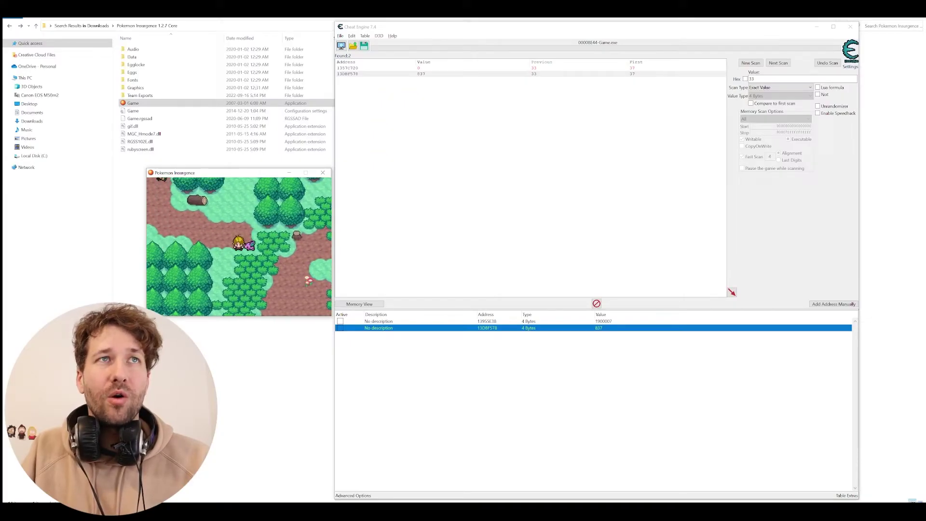
key("Left")
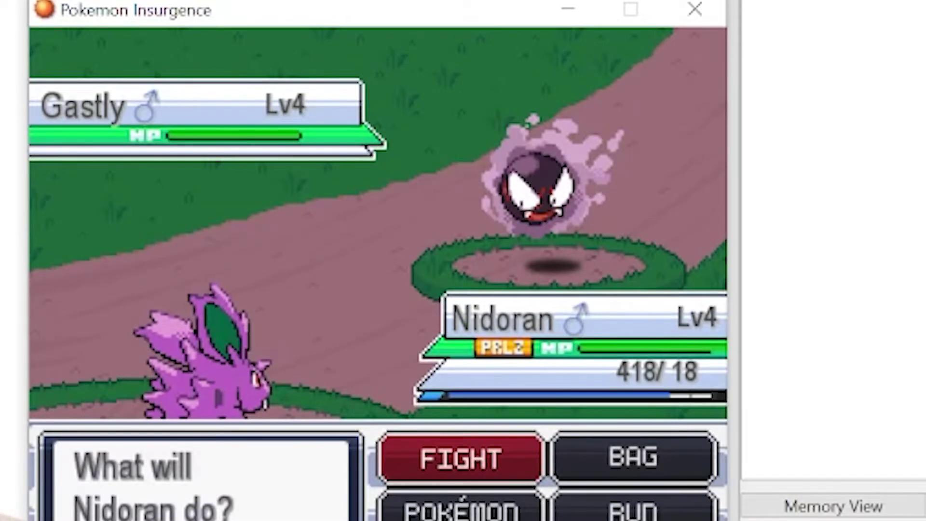
key("Return")
key("Return")
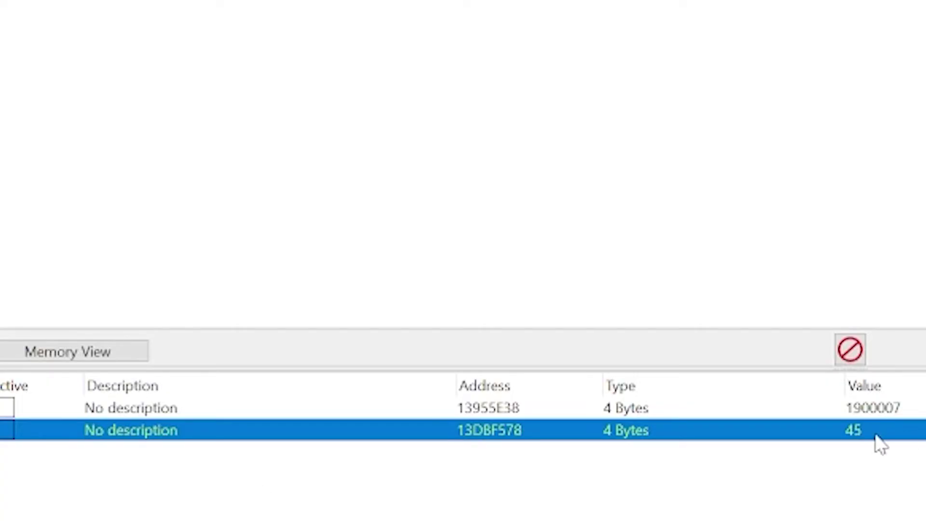
Step: Set the value of Nidoran's HP address 13DBF578 to 845
double_click(863, 437)
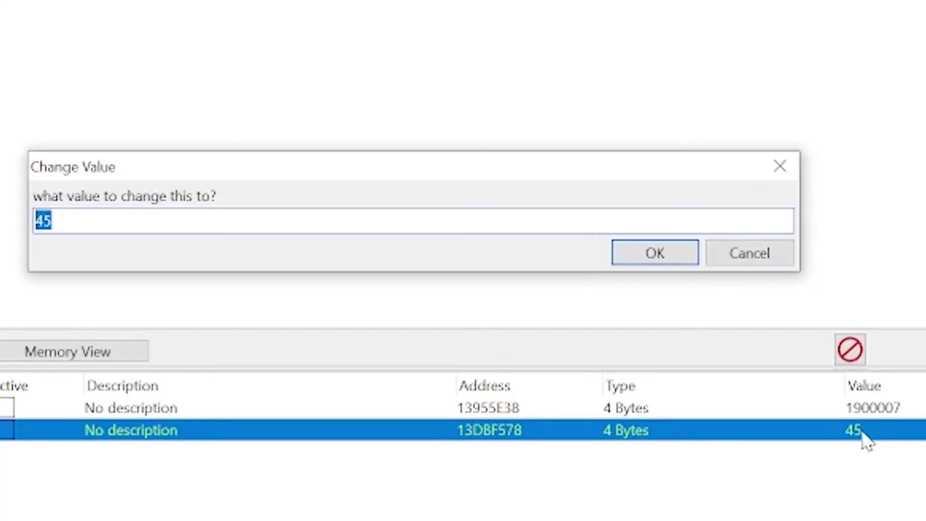
left_click(138, 218)
key("Home")
type("8")
key("Return")
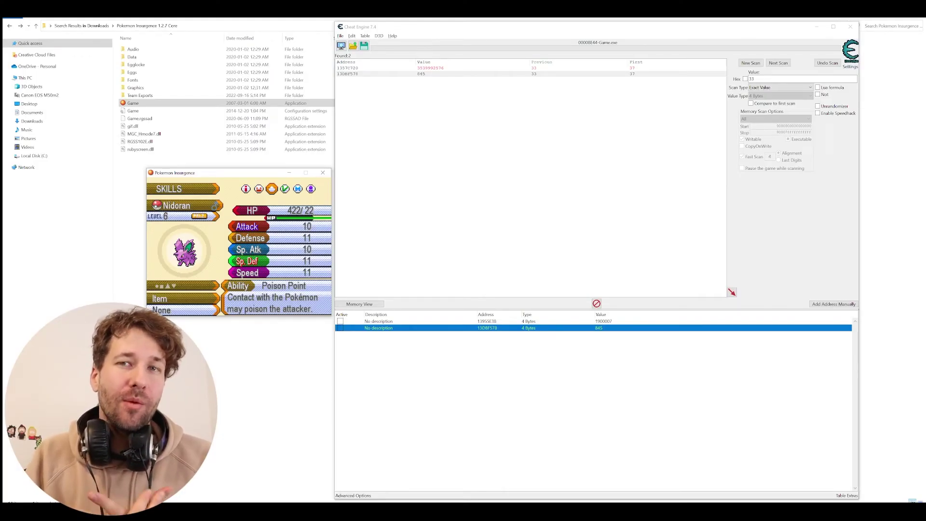
Step: Scan for Nidoran's encoded Defense with the exact values 23 and 25, and set address 138CB310 to 125
left_click(751, 63)
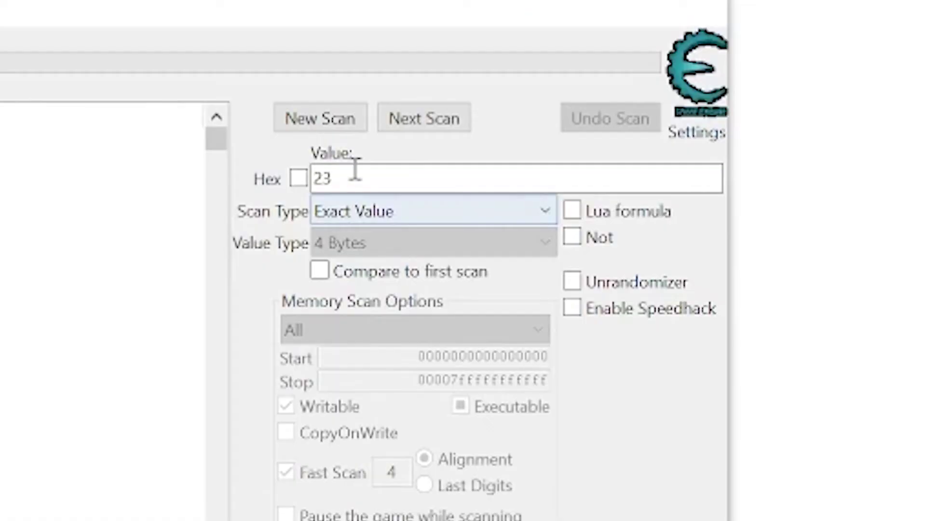
left_click_drag(356, 166, 295, 160)
type("25")
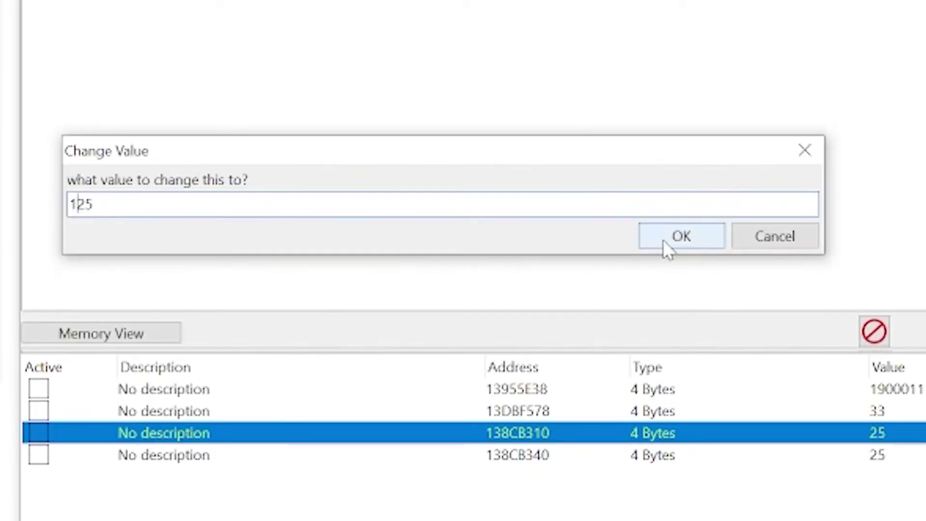
left_click(664, 235)
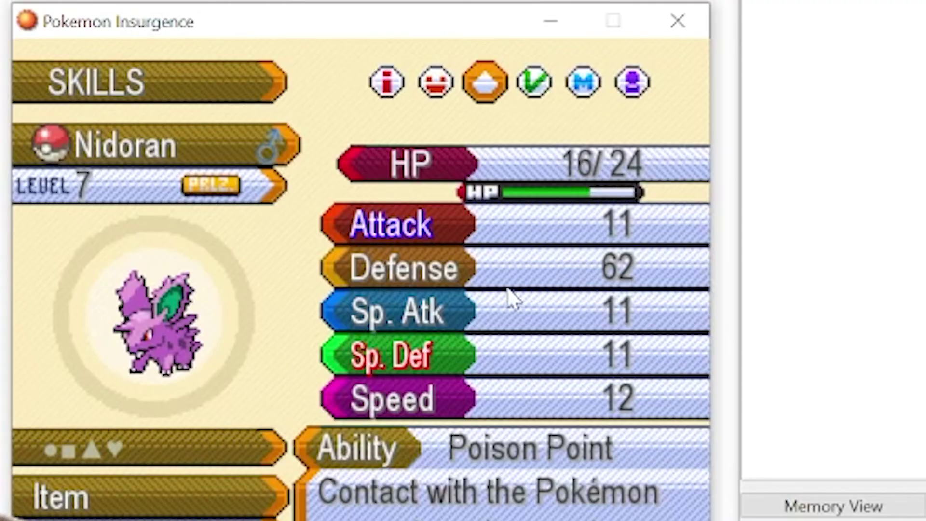
Step: Close and reopen Nidoran's summary and go to its Skills page to check the Defense stat
key("Escape")
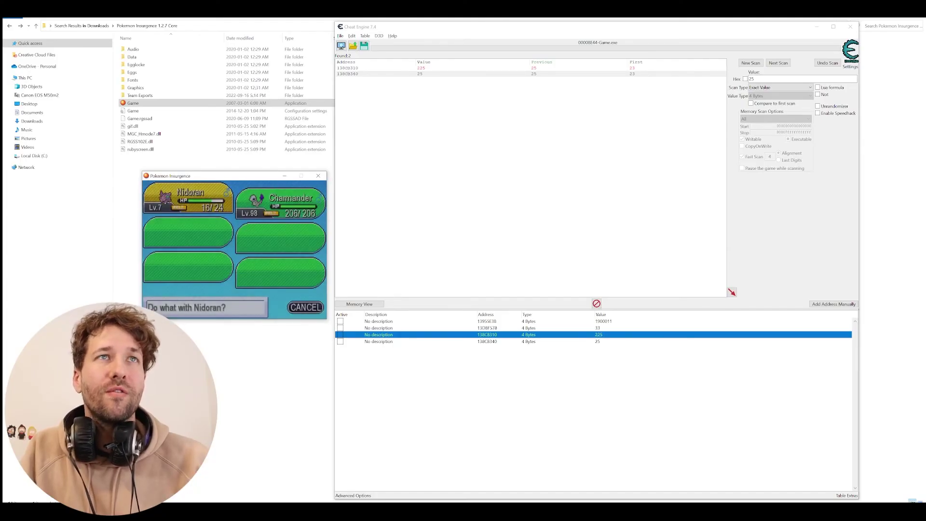
key("Escape")
key("Return")
key("Return")
key("Right")
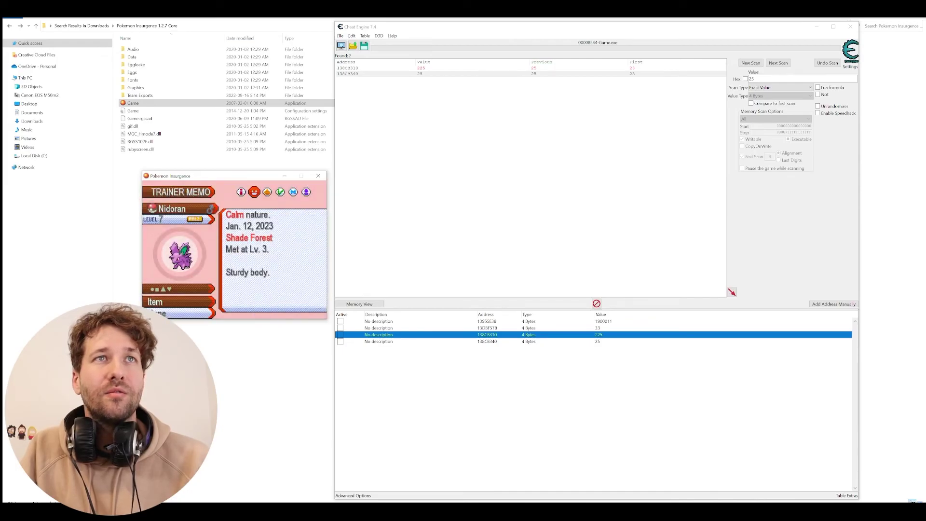
key("Right")
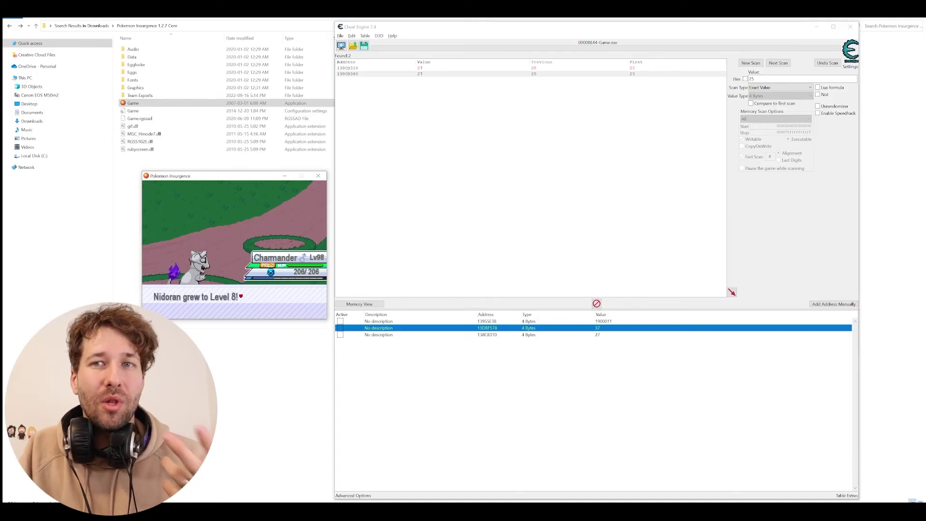
Step: Advance past Nidoran's level-up message in the battle to view its new stats
key("Return")
key("Return")
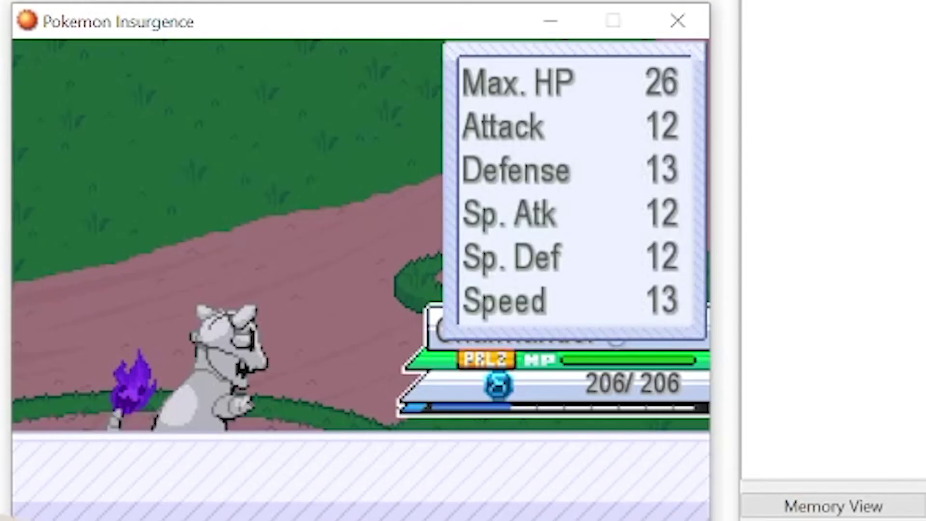